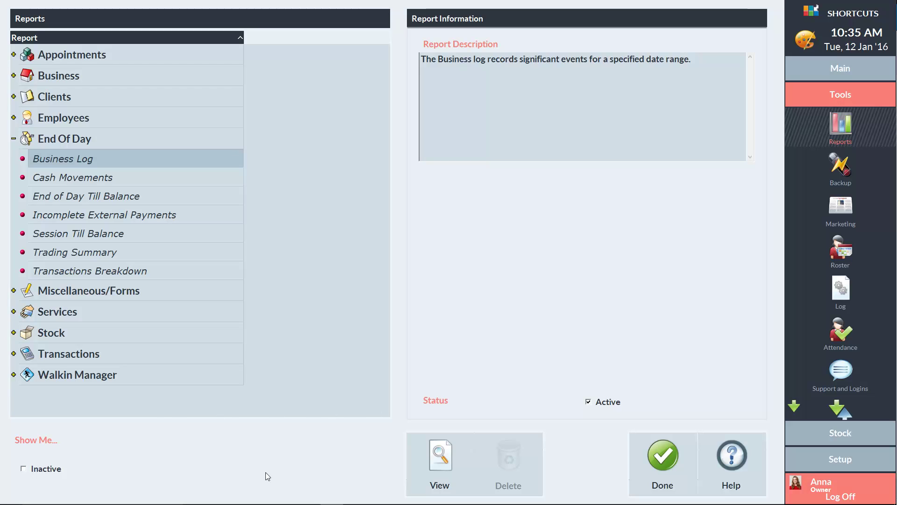
Check the option screens of the Business Log report and the Stock group's Product Performance report, cancelling out of each.
click(439, 466)
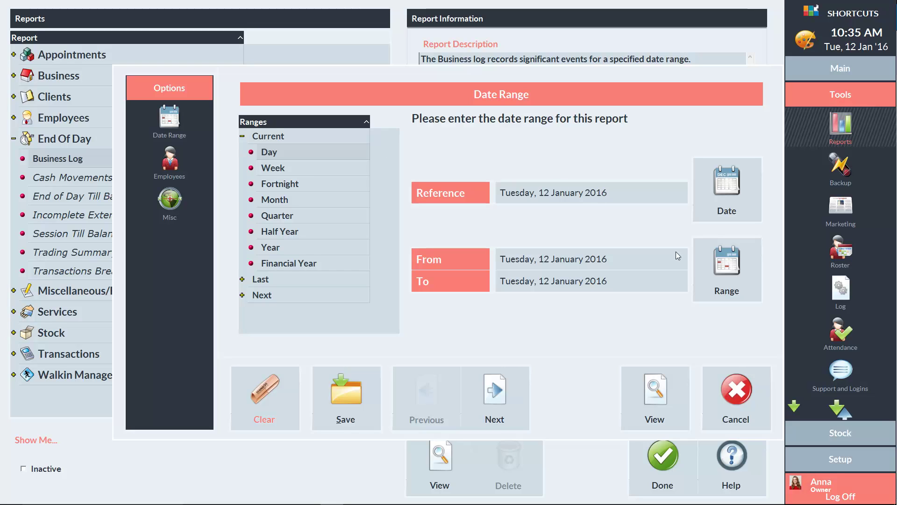
click(736, 380)
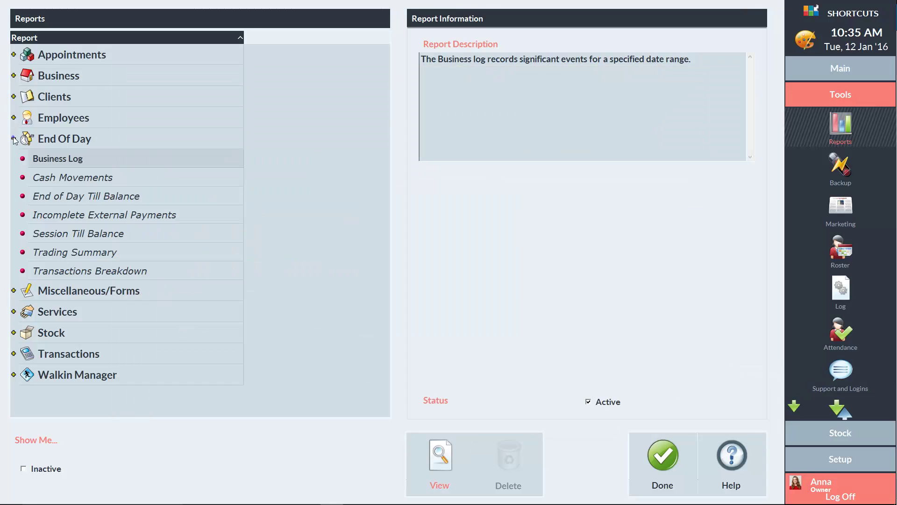
click(13, 139)
click(13, 201)
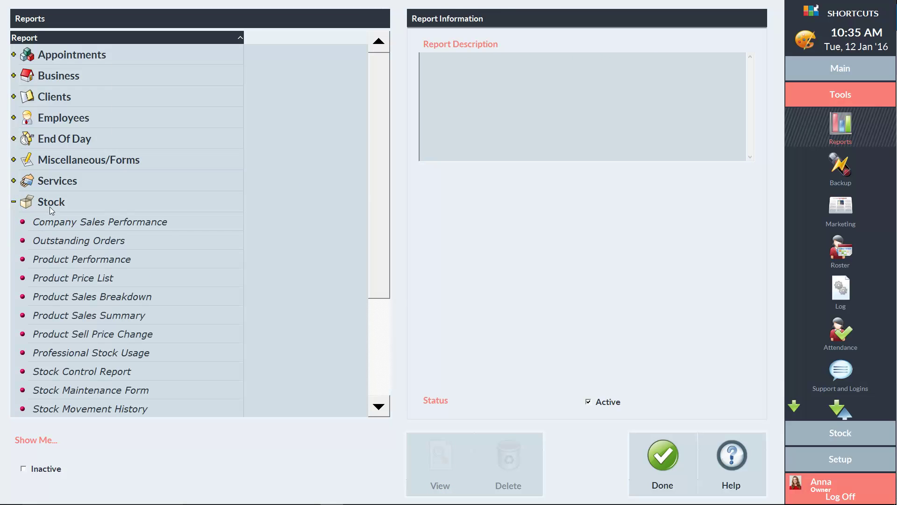
click(79, 258)
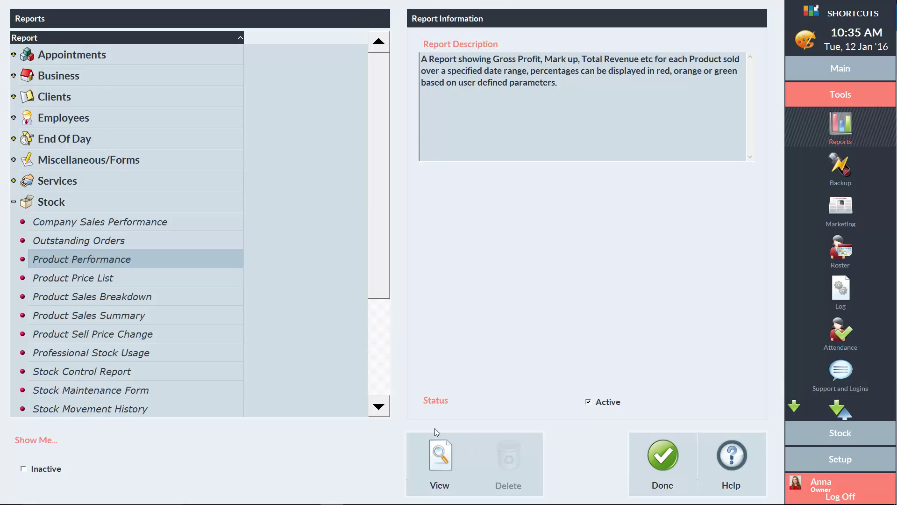
click(440, 460)
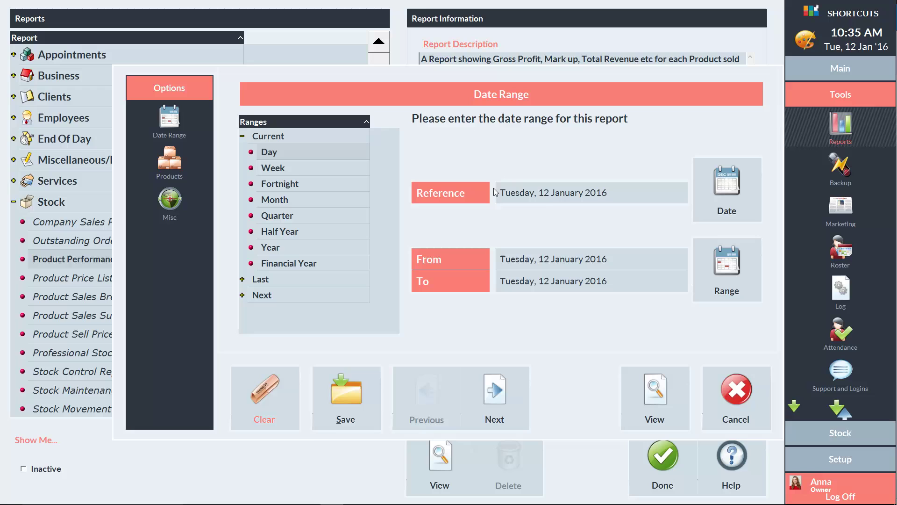
click(735, 397)
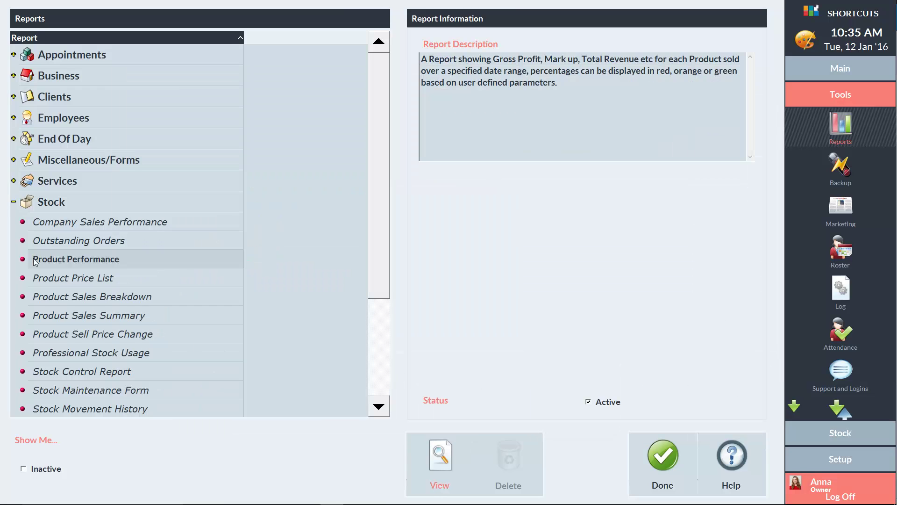
Collapse the Stock group and open the options of the Trading Summary report in the End Of Day group.
click(13, 201)
click(14, 139)
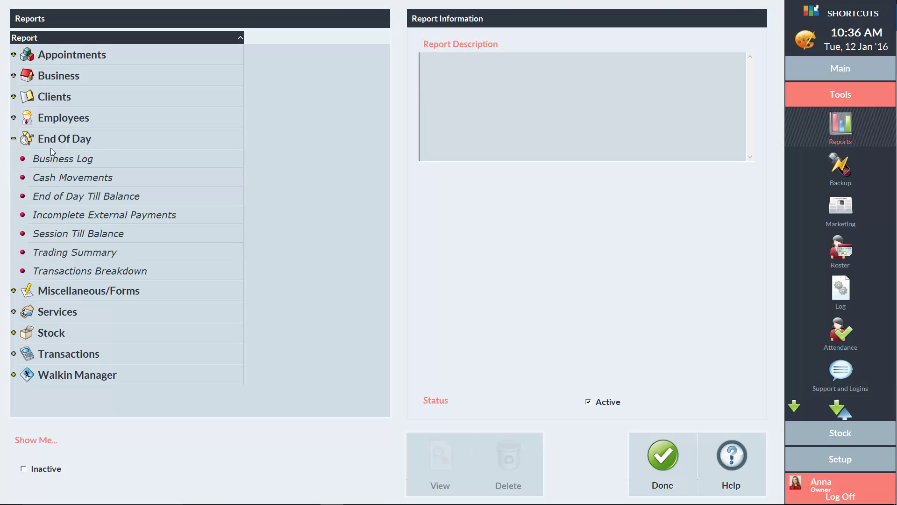
click(88, 253)
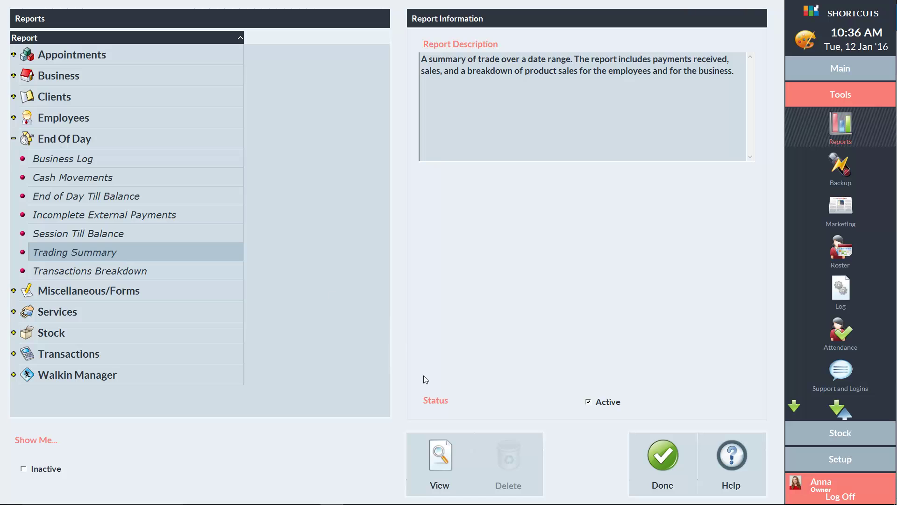
click(440, 460)
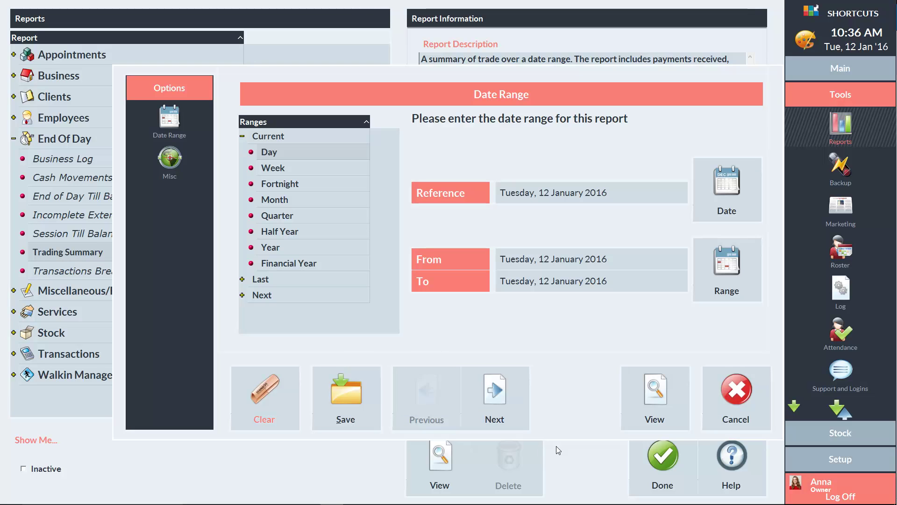
Set the Trading Summary date range from 1 January 2015 to 31 December 2015 using the range calendar.
click(722, 270)
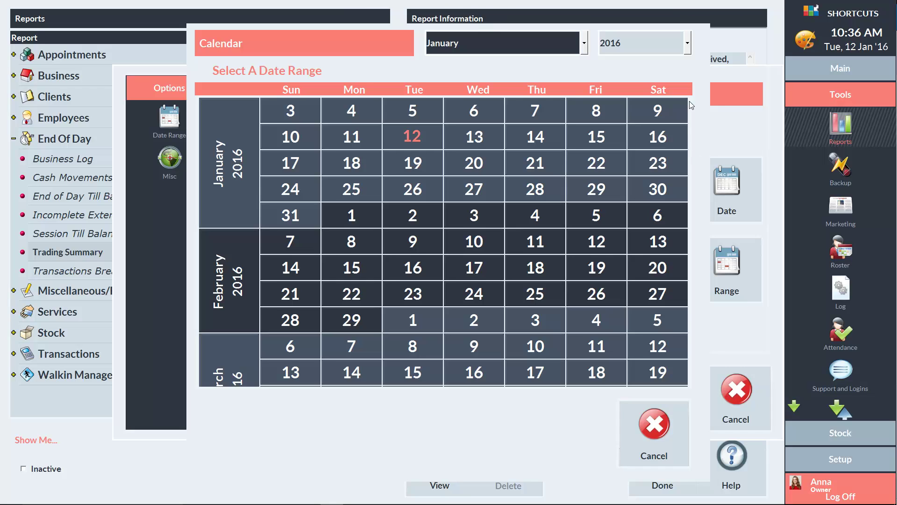
click(687, 43)
click(688, 59)
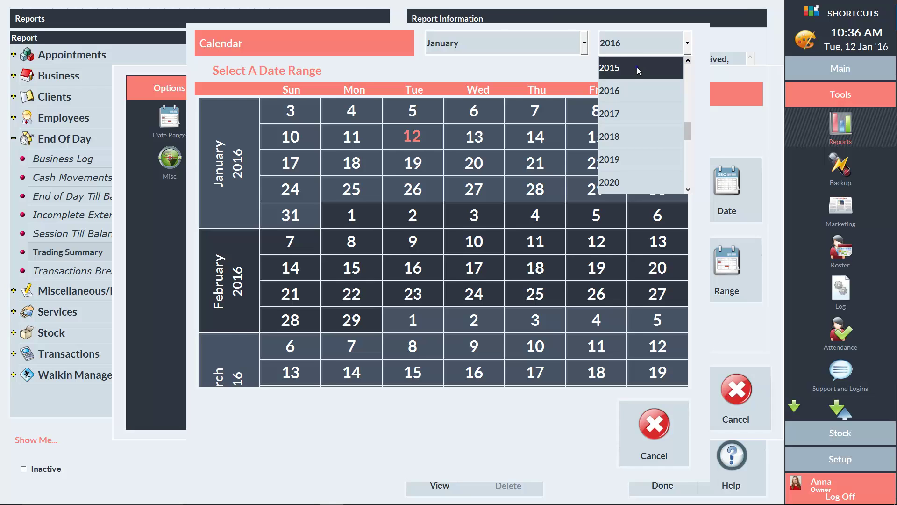
click(638, 68)
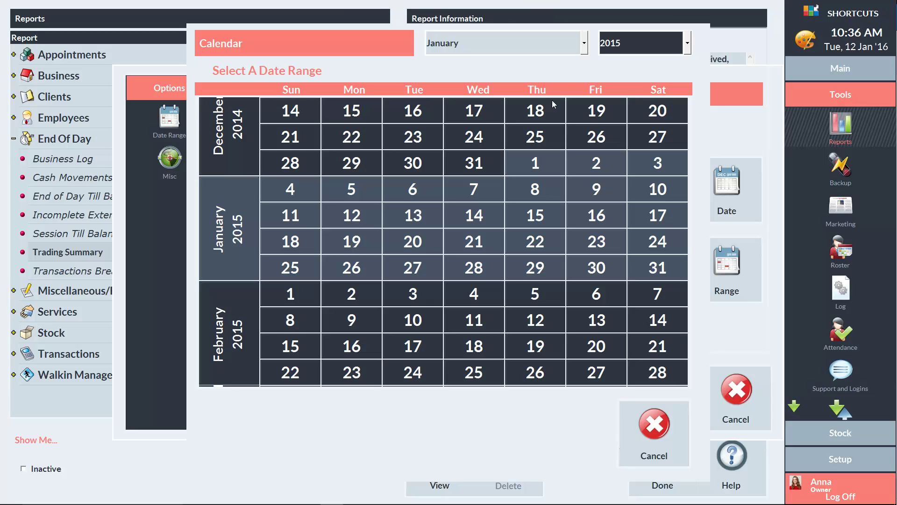
click(577, 49)
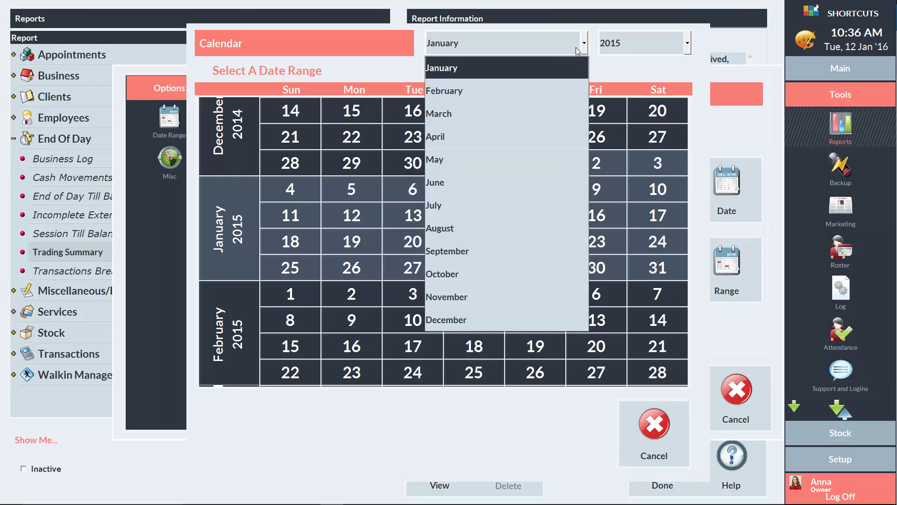
click(475, 319)
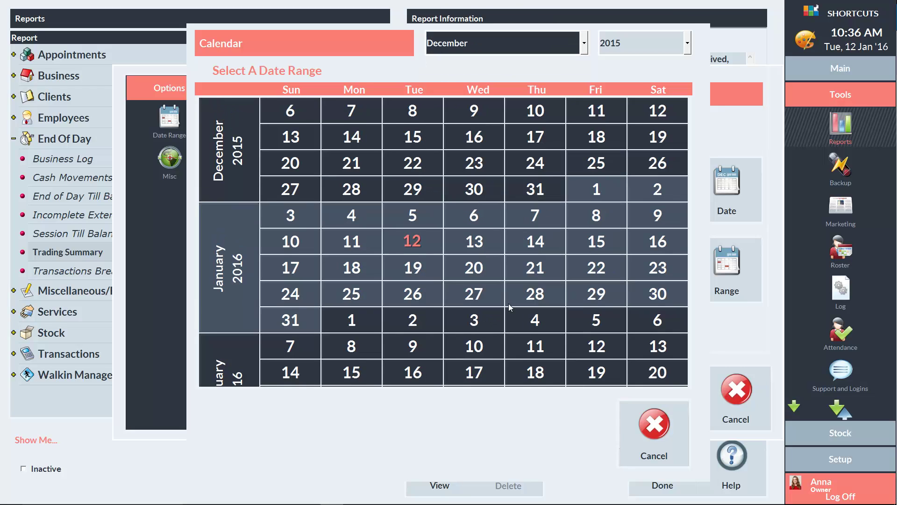
click(536, 189)
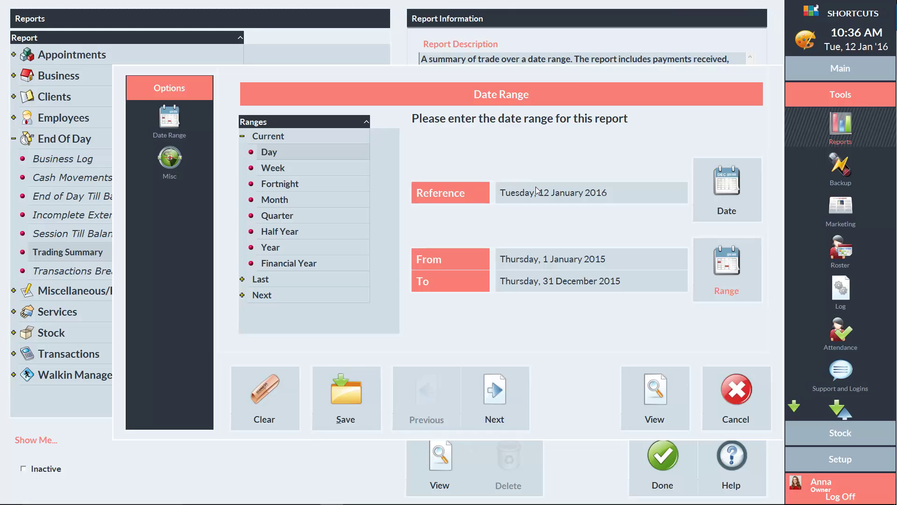
Apply the preset range for the last year to the Trading Summary report.
click(246, 280)
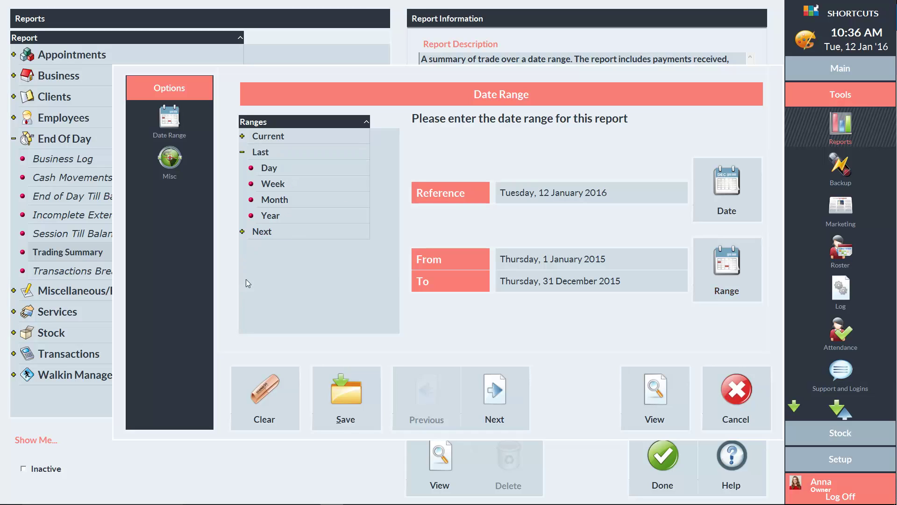
click(282, 200)
click(285, 215)
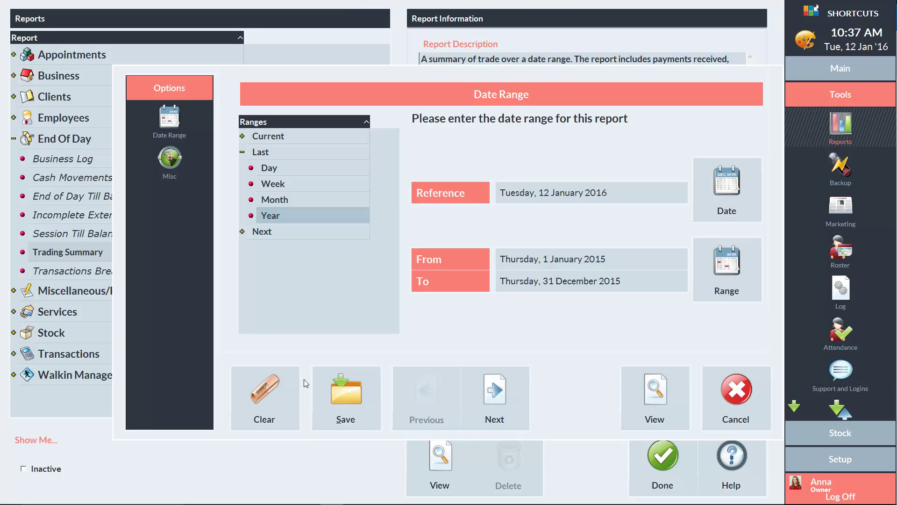
Save the report settings as a new view named "Trading Summary - 2015" and reveal it beneath the Trading Summary report.
click(347, 397)
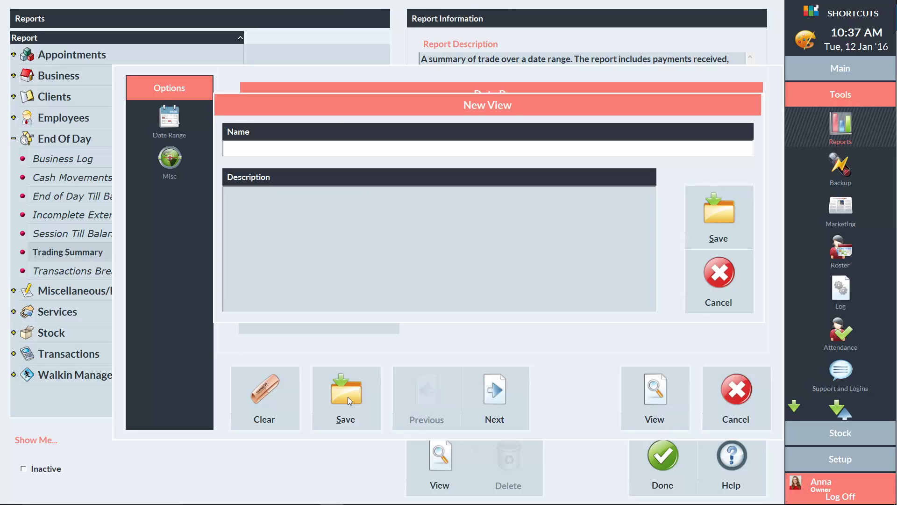
text(Trading Summary - 2015)
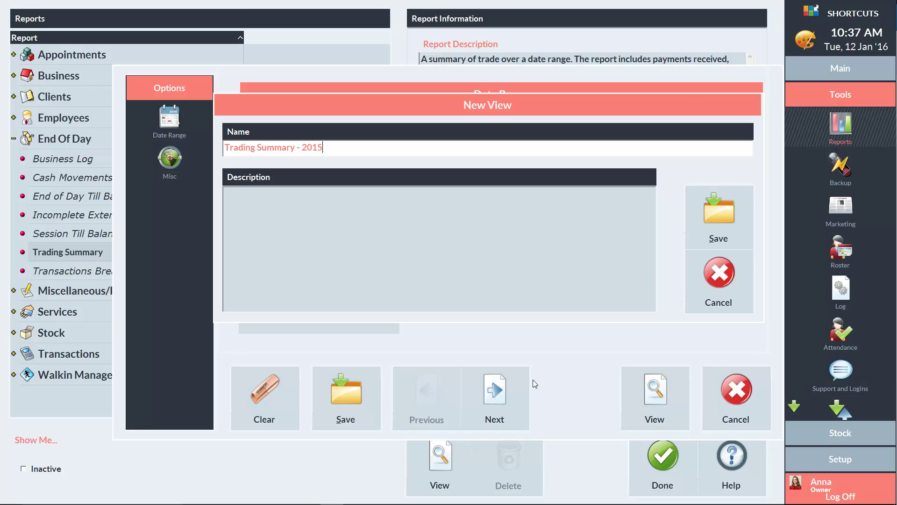
click(708, 212)
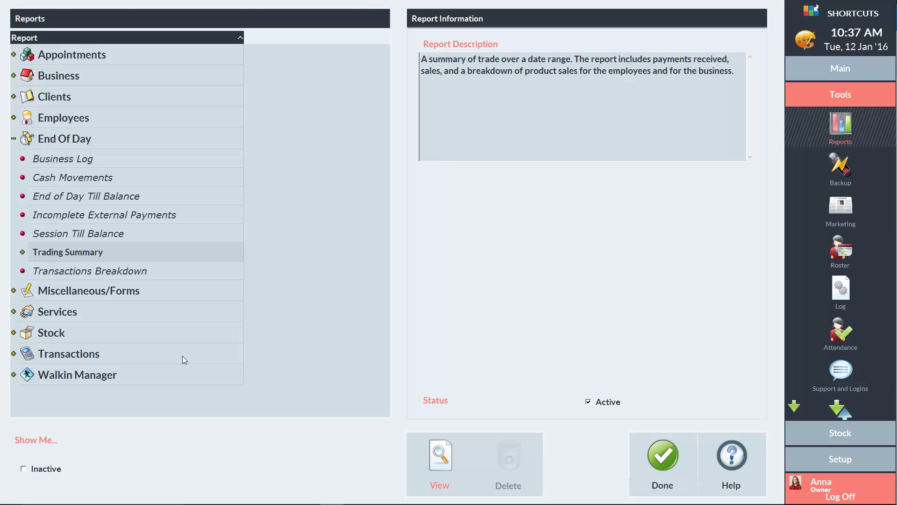
click(23, 253)
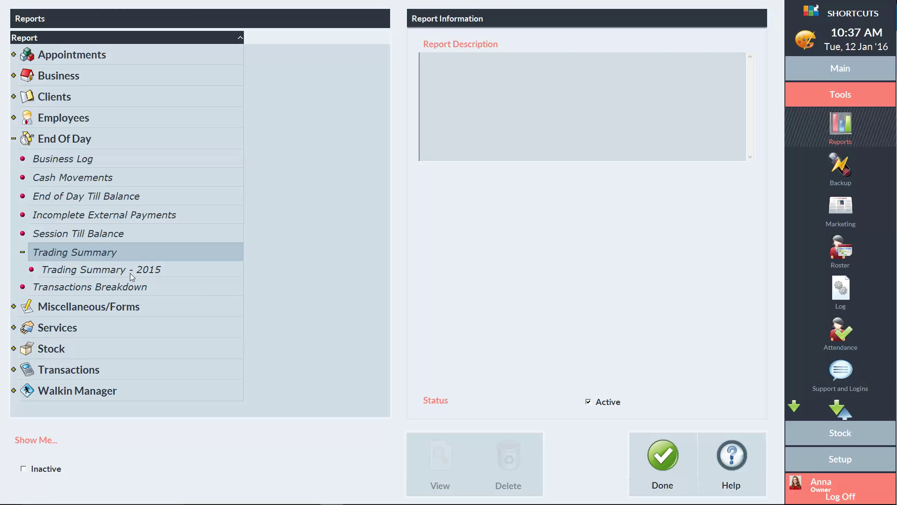
Reopen the options of the base Trading Summary report and set its date range to the last year.
click(142, 253)
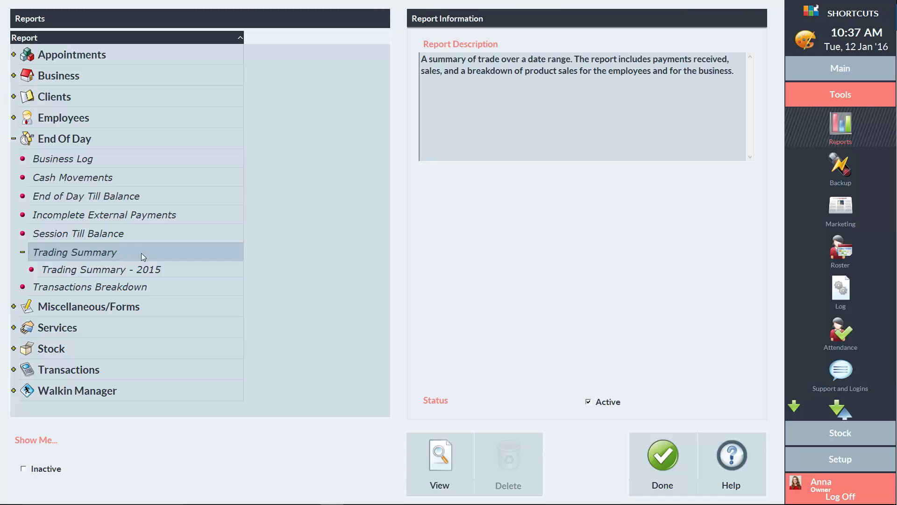
click(438, 458)
click(243, 280)
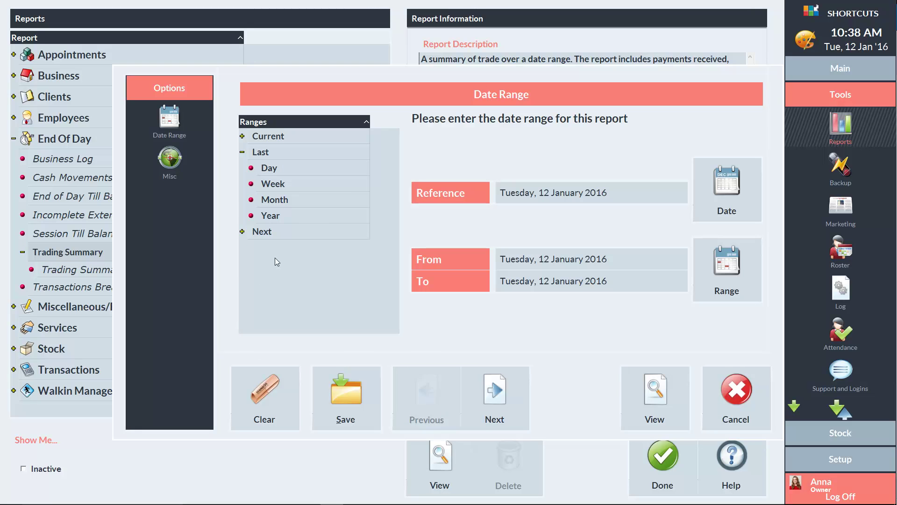
click(282, 217)
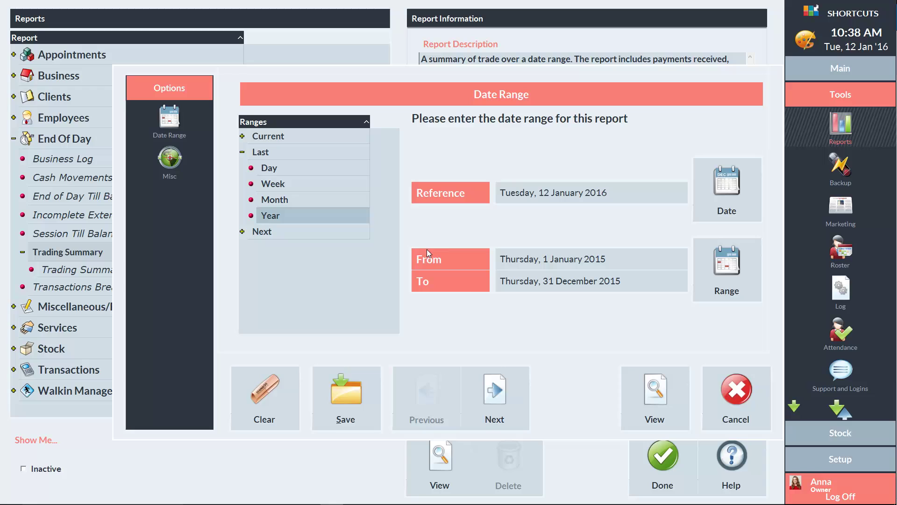
Proceed to the miscellaneous parameters, select Display Figures Ex Tax without altering its value, and generate the report preview.
click(496, 391)
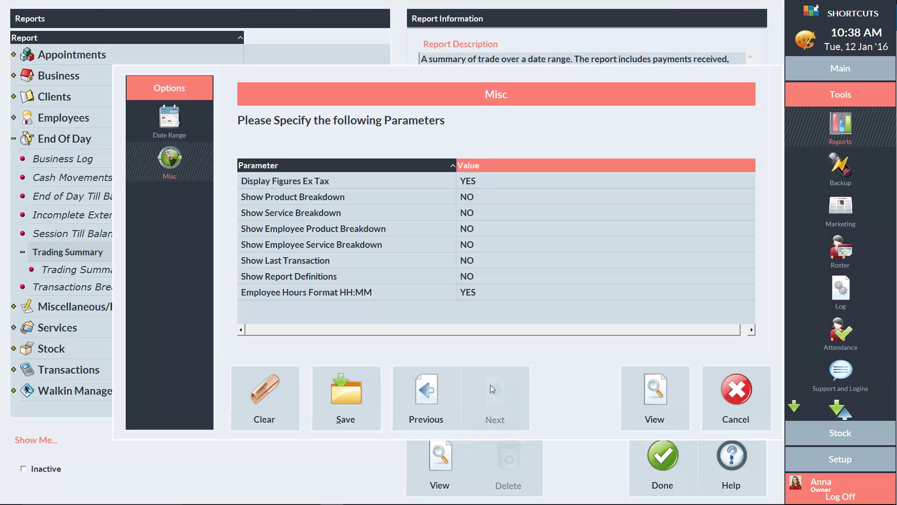
click(478, 179)
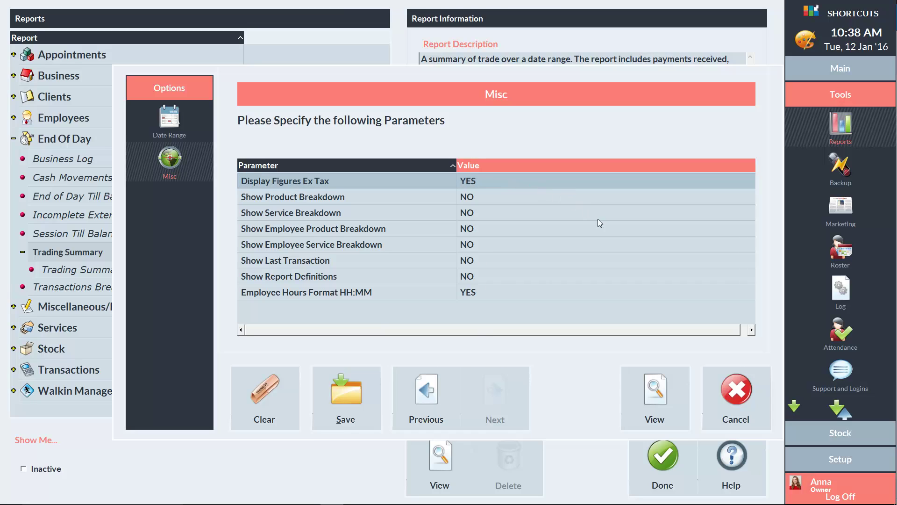
click(657, 398)
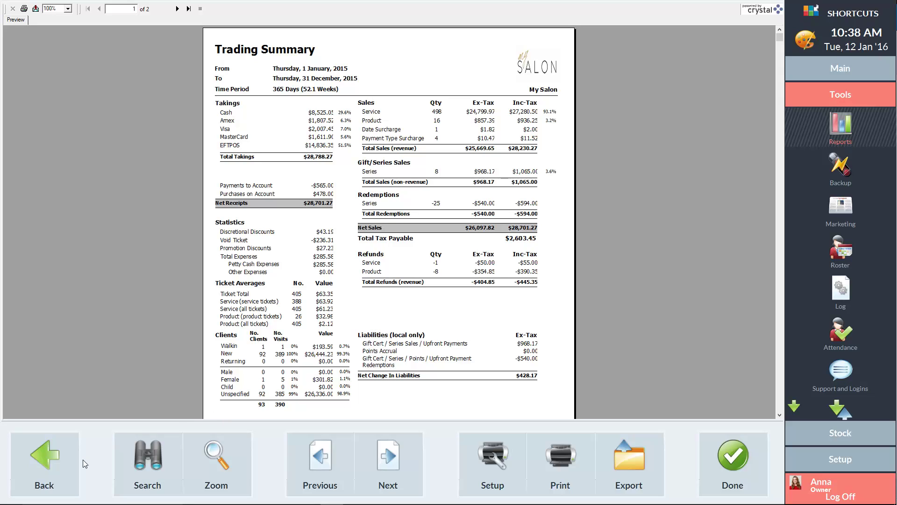
Try the preview's search and zoom functions, and page forward to page 2 and back to page 1.
click(148, 457)
click(340, 58)
click(215, 460)
click(216, 461)
click(396, 461)
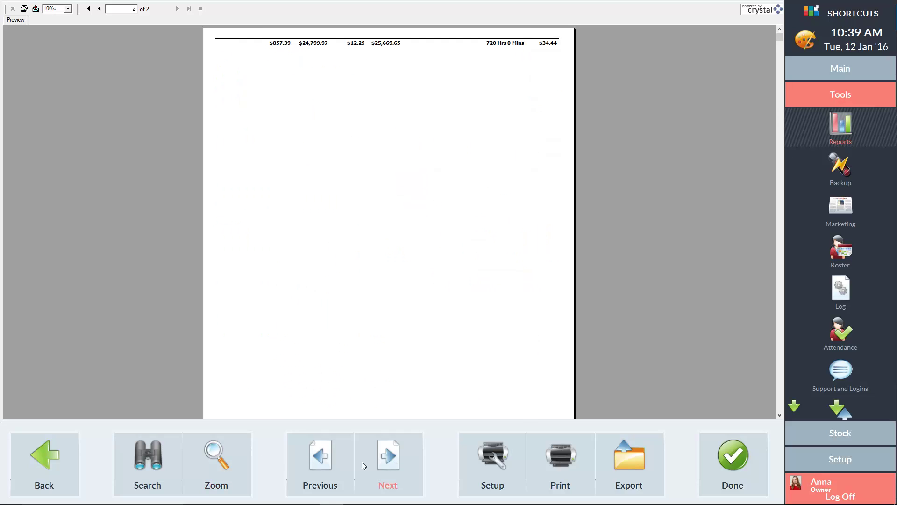
click(323, 463)
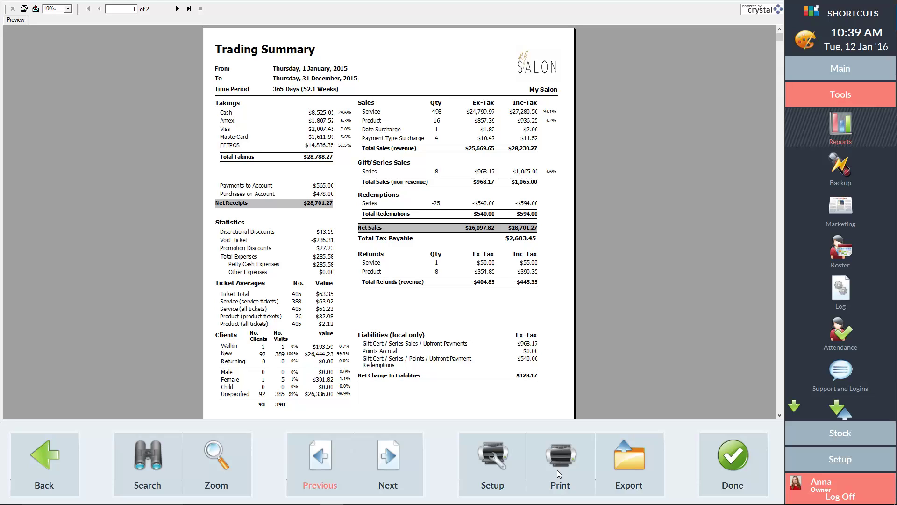
Check the report's export format and destination options and cancel the export.
click(627, 465)
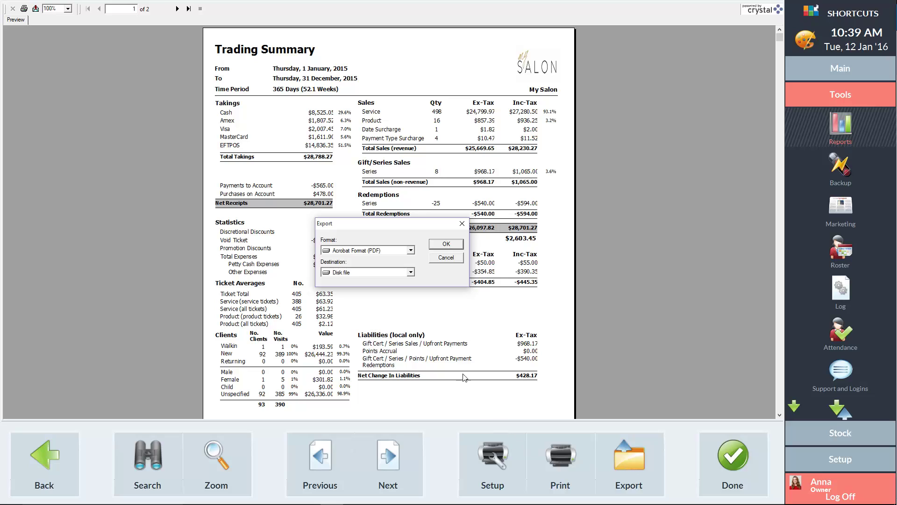
click(444, 260)
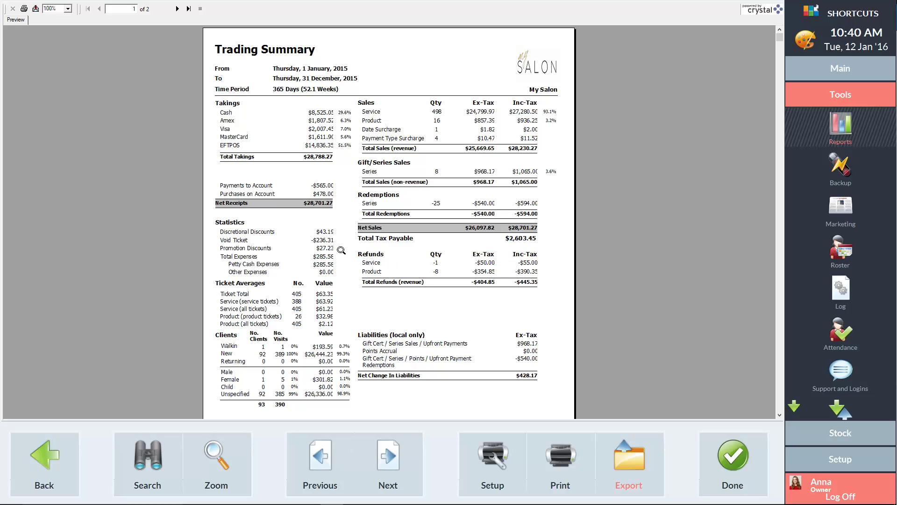
Drill down into the Takings section and its Discretional Discounts line, and close the Discretional Discounts view.
click(230, 128)
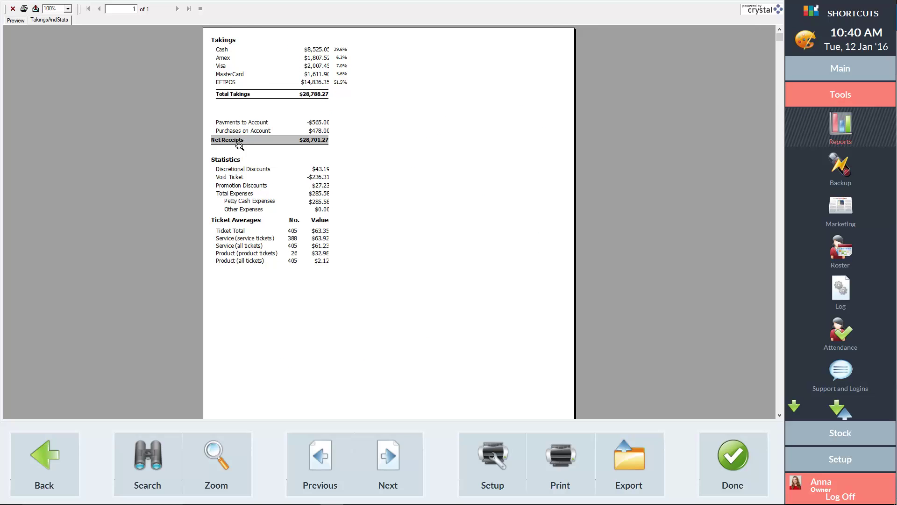
click(240, 168)
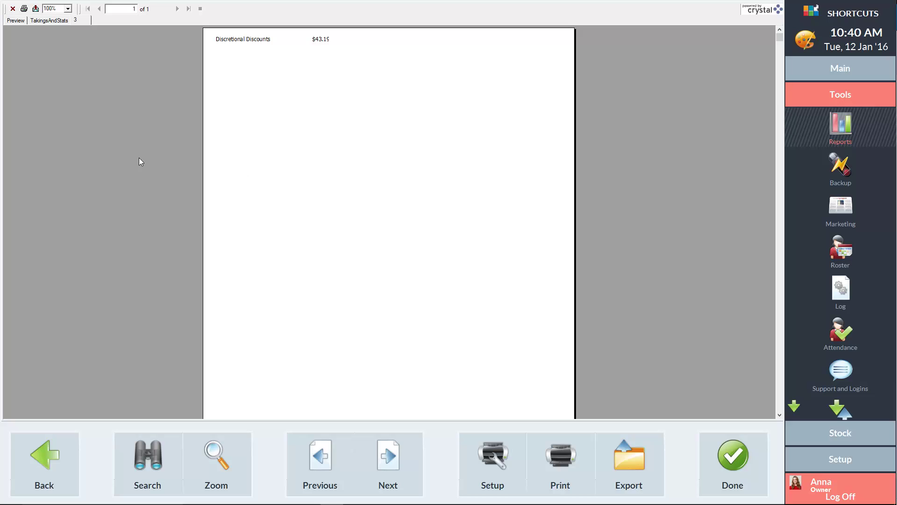
click(13, 8)
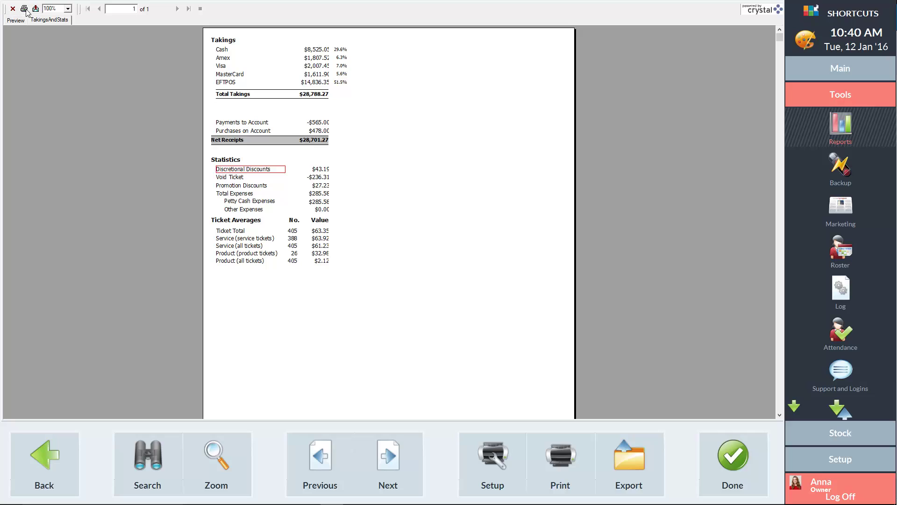
Set the zoom of the TakingsAndStats view to 76%.
double_click(50, 9)
text(76)
key(Return)
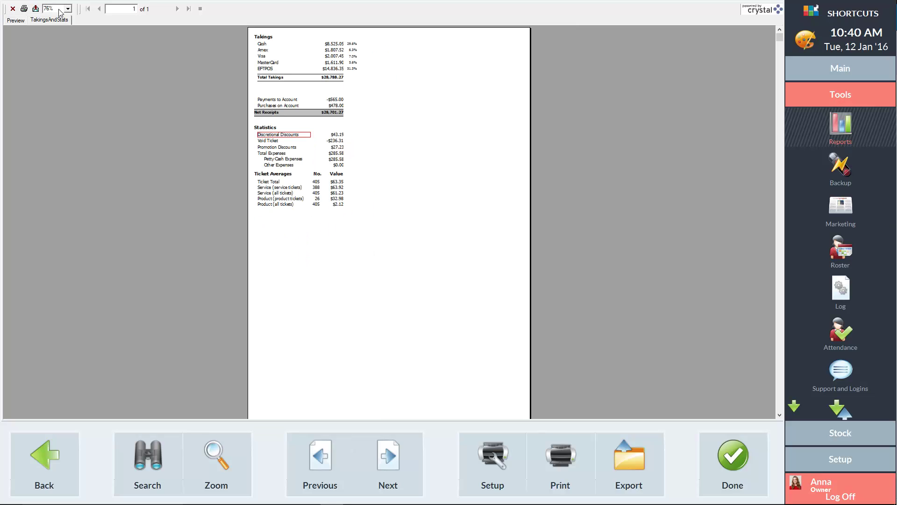
Return to the main Trading Summary preview, page to page 2 and back, and close the report.
click(15, 21)
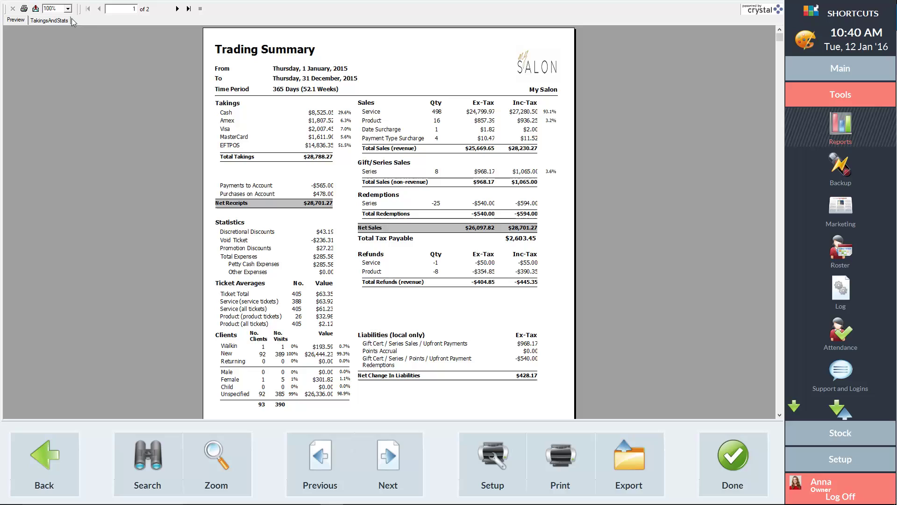
click(173, 9)
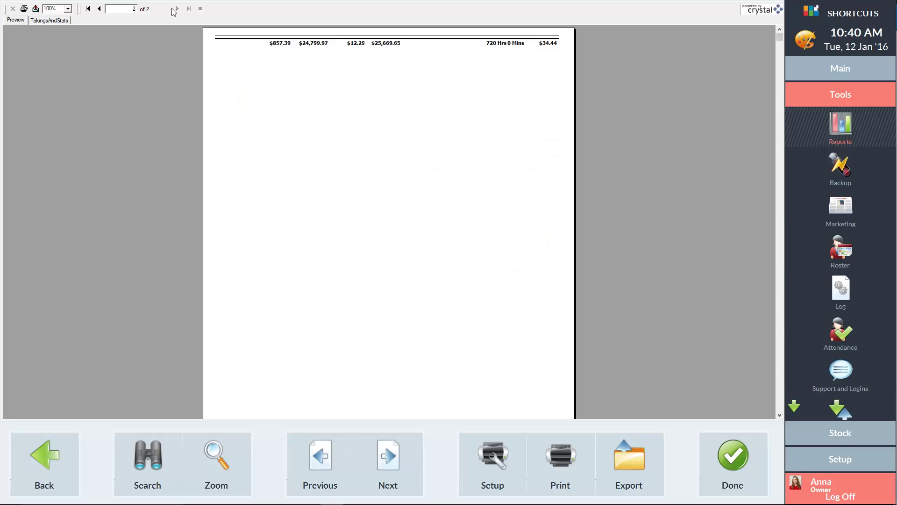
click(99, 8)
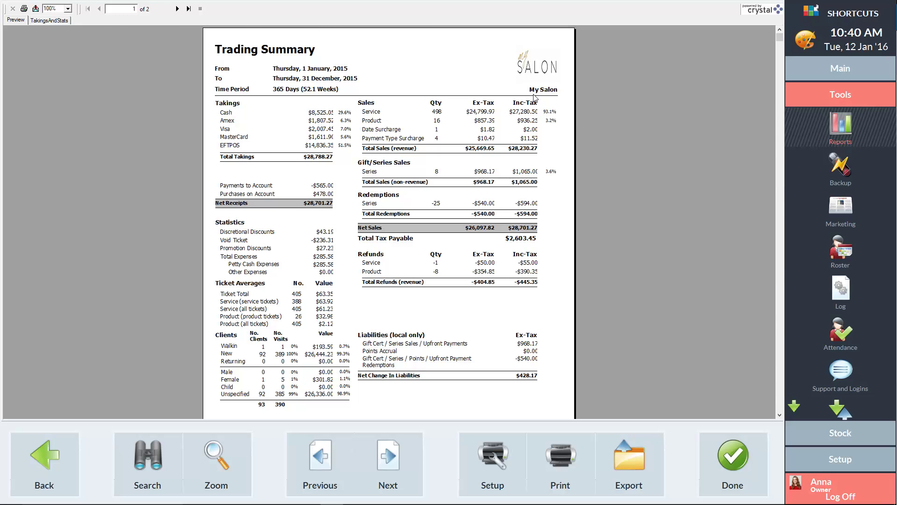
click(735, 463)
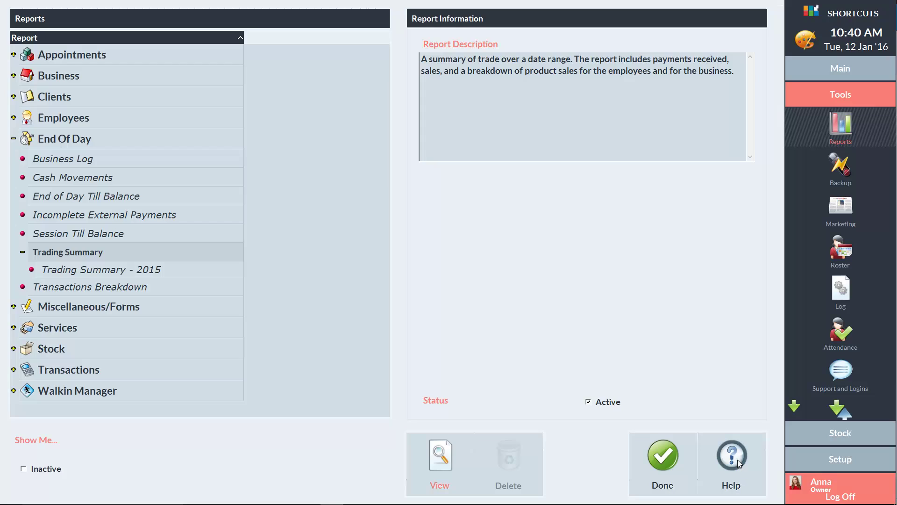